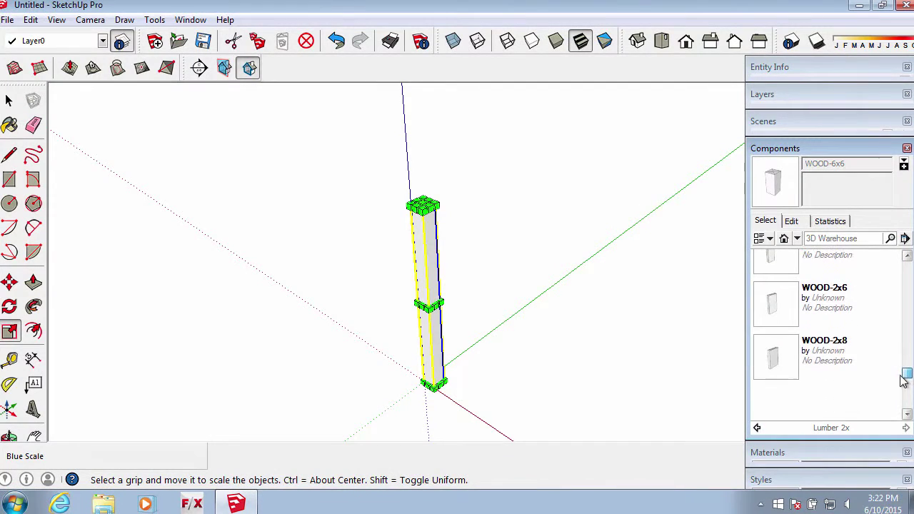
# - Insert a WOOD-2x8 board and move it against the base of the 6x6 post
pyautogui.click(787, 376)
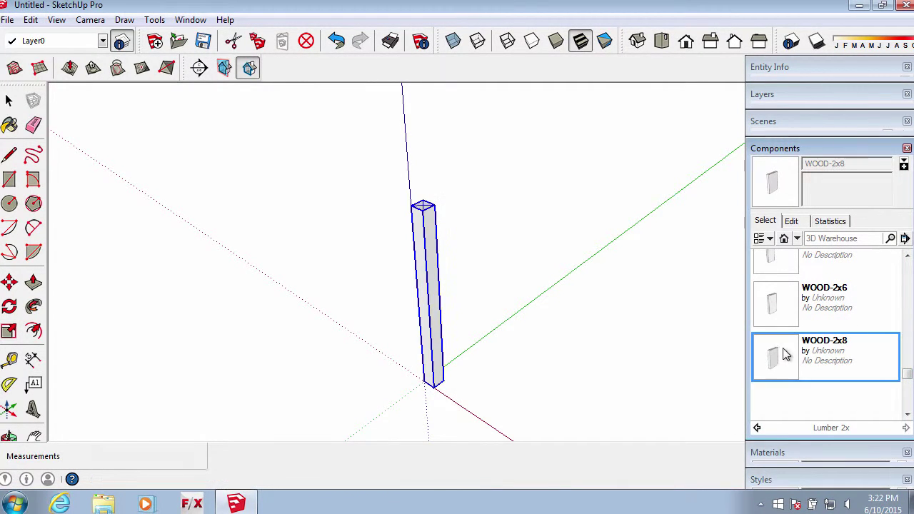
pyautogui.click(435, 384)
pyautogui.scroll(5, 457, 357)
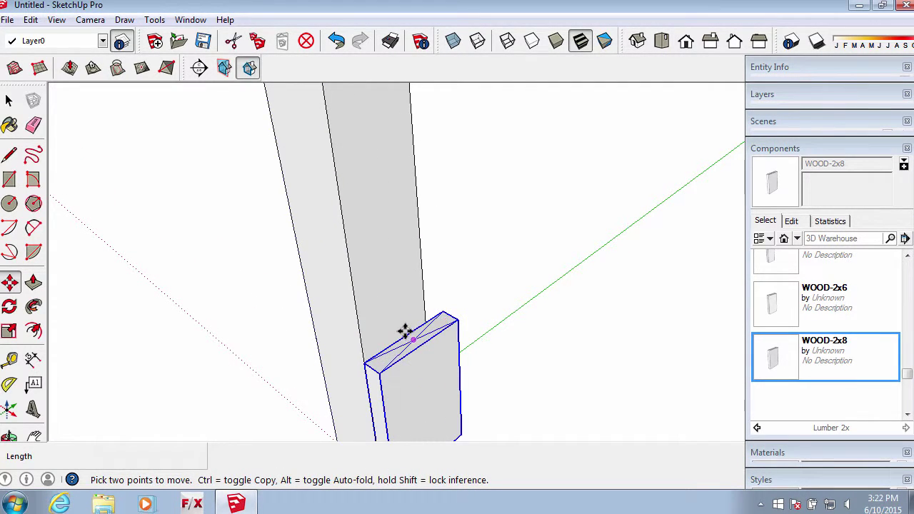
pyautogui.click(409, 327)
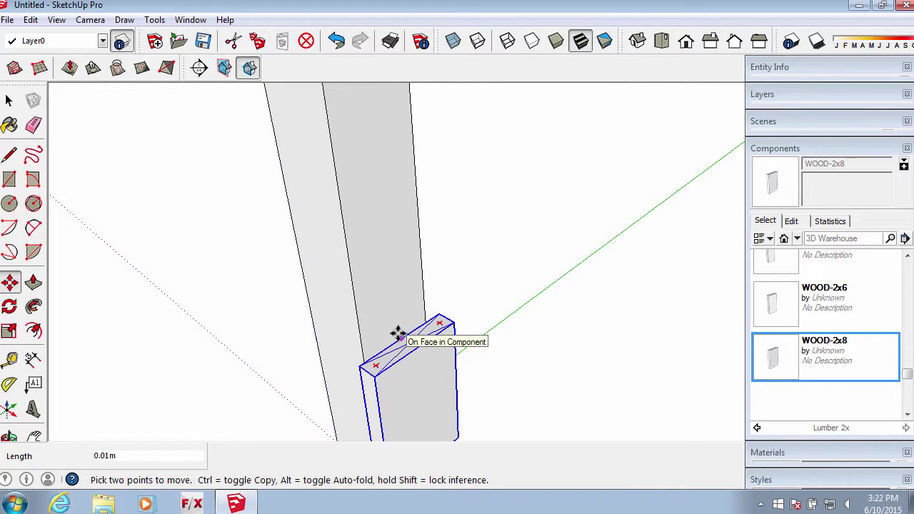
pyautogui.scroll(-5, 393, 336)
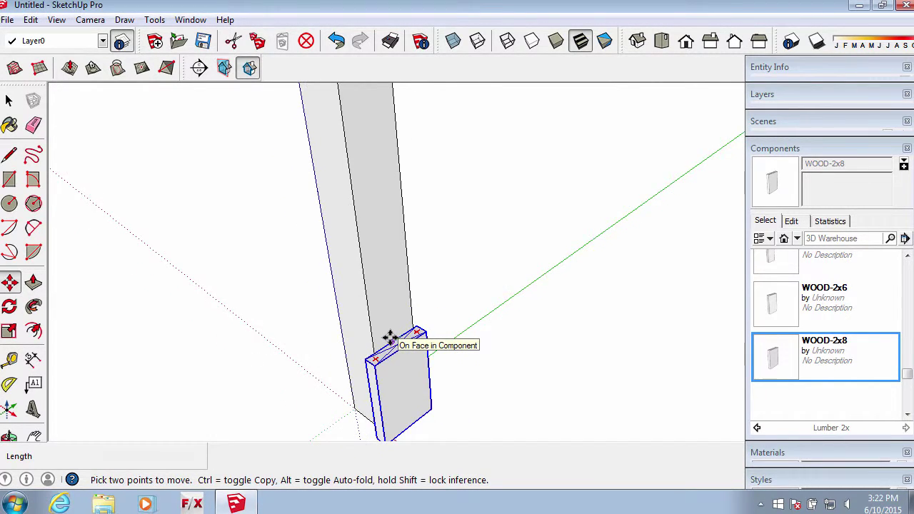
pyautogui.scroll(-3, 390, 336)
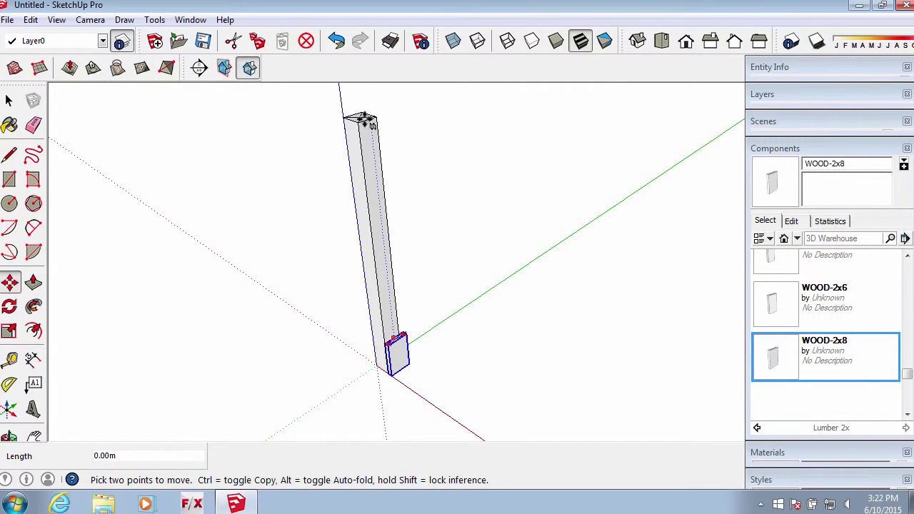
pyautogui.scroll(4, 369, 122)
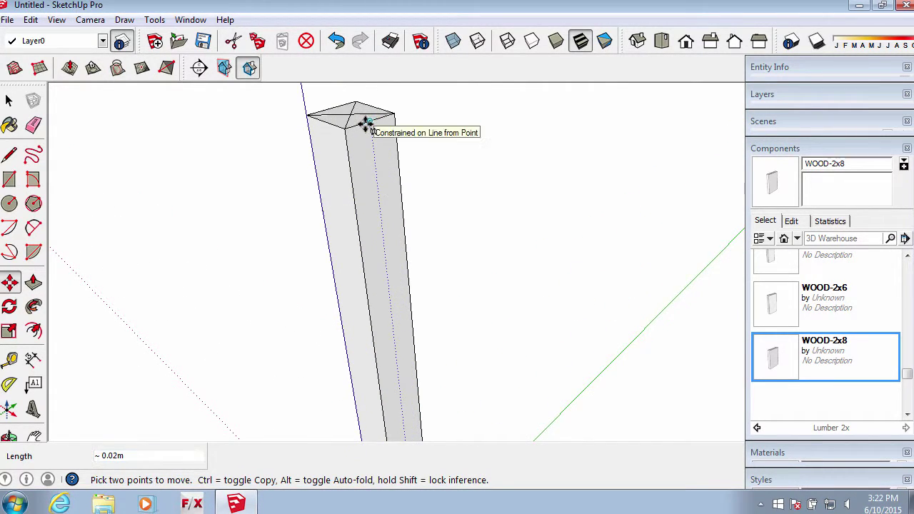
pyautogui.scroll(-5, 378, 302)
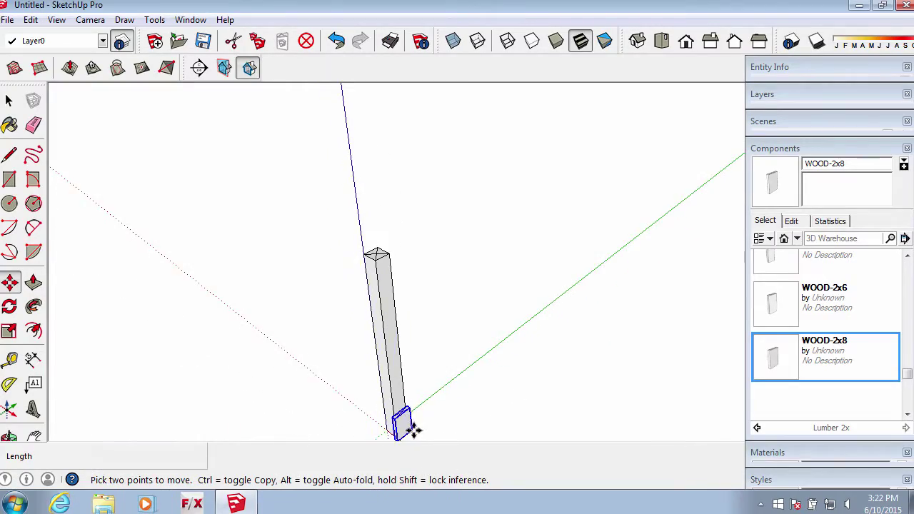
pyautogui.scroll(3, 398, 421)
pyautogui.press('s')
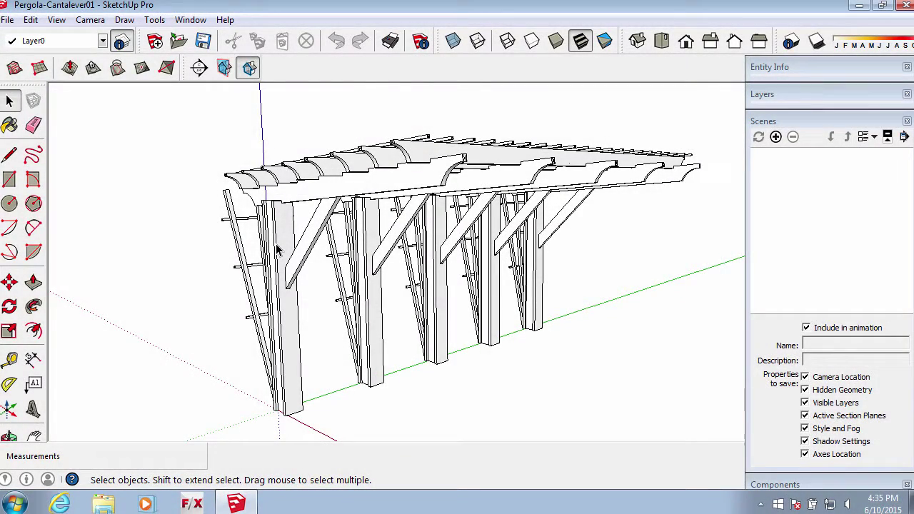
# - Orbit the pergola to a lower angle, collapsing and re-expanding the Scenes tray
pyautogui.moveTo(279, 249); pyautogui.dragTo(181, 251, button='middle')
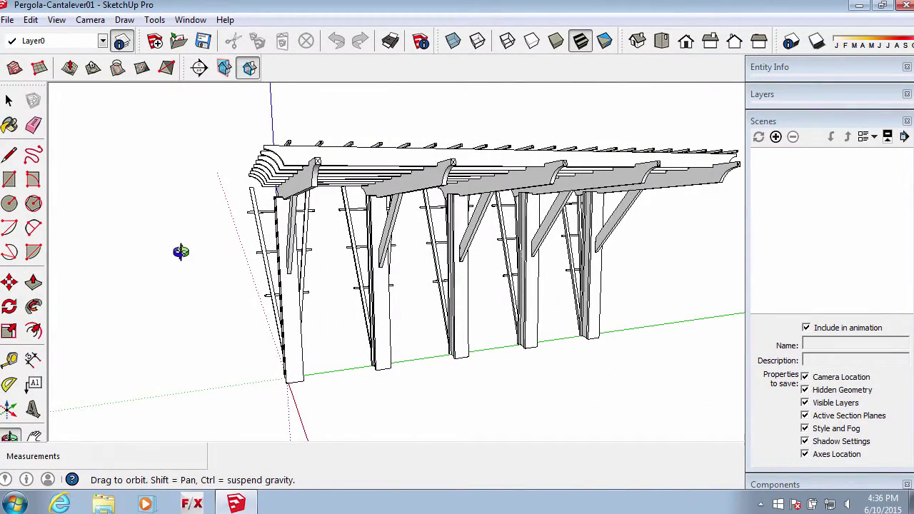
pyautogui.press('space')
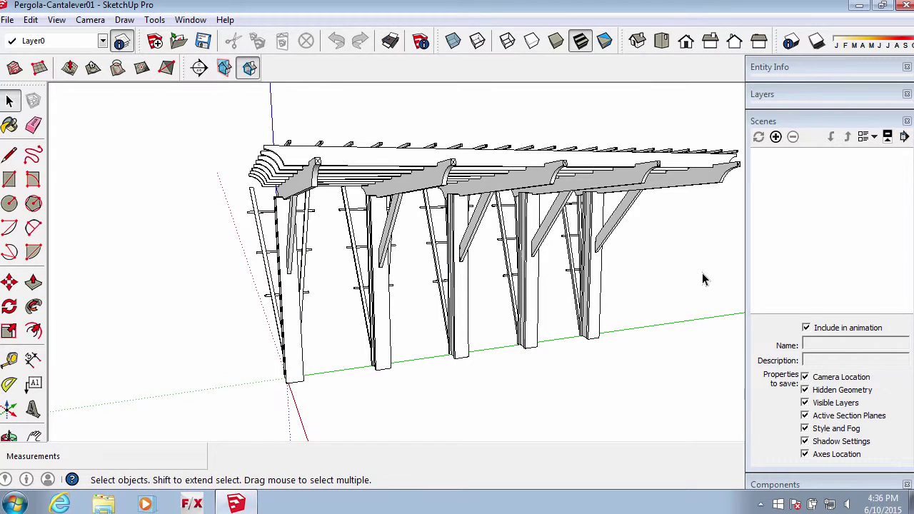
pyautogui.click(875, 123)
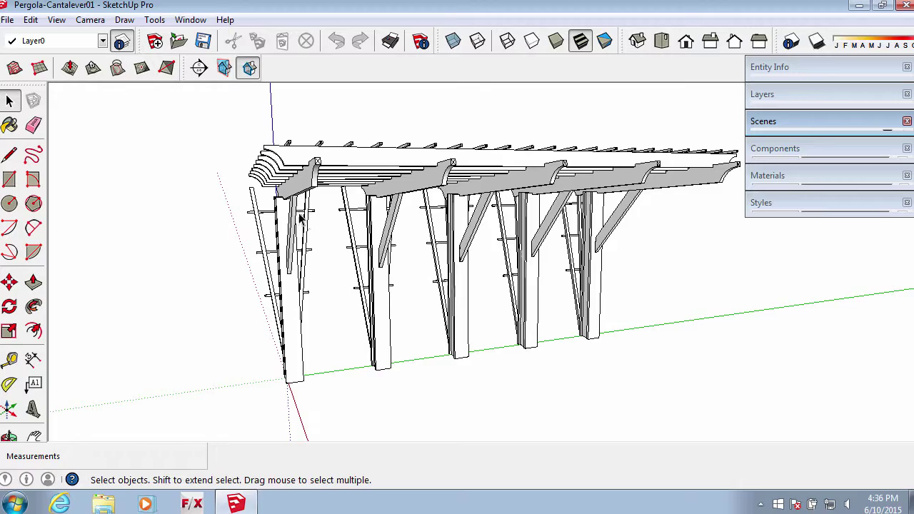
pyautogui.moveTo(278, 215)
pyautogui.mouseDown(button='middle')
pyautogui.moveTo(536, 218)
pyautogui.moveTo(788, 200)
pyautogui.moveTo(317, 208)
pyautogui.moveTo(286, 222)
pyautogui.mouseUp(button='middle')
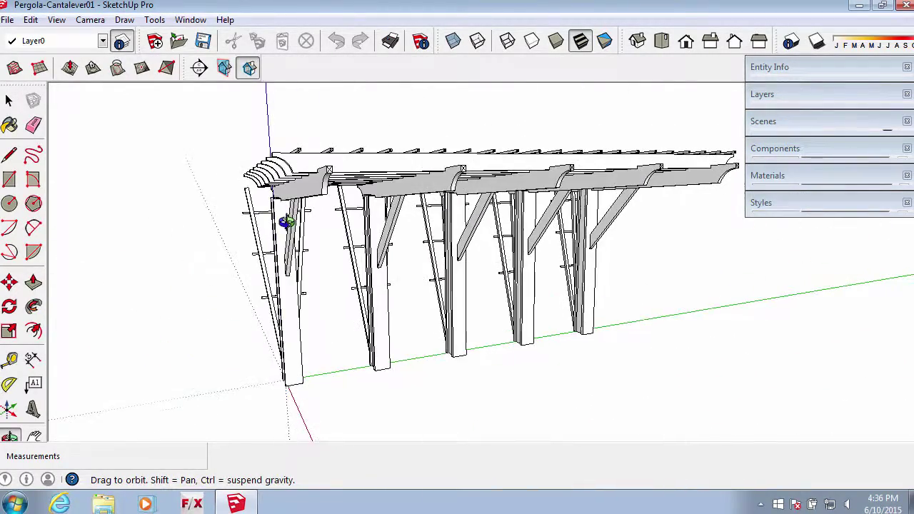
pyautogui.click(789, 123)
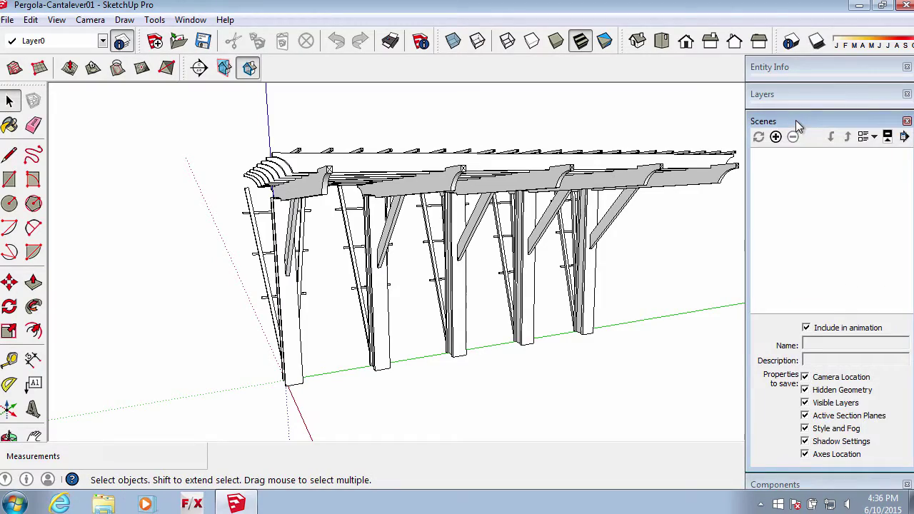
pyautogui.click(191, 20)
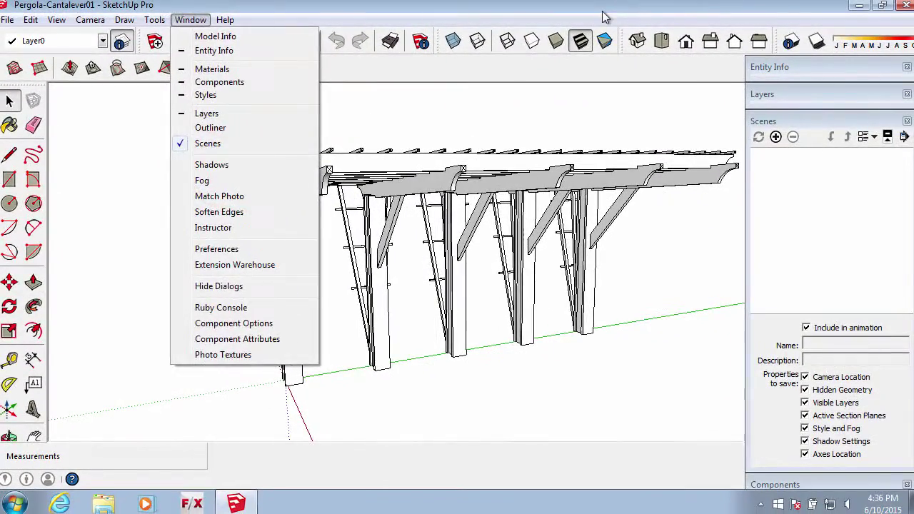
# - Switch the camera to Parallel Projection and the Front standard view
pyautogui.click(720, 19)
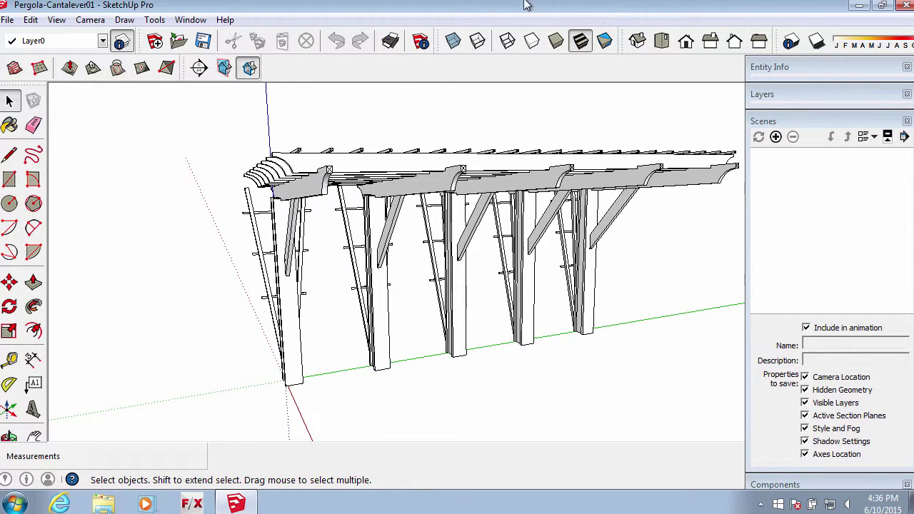
pyautogui.click(90, 20)
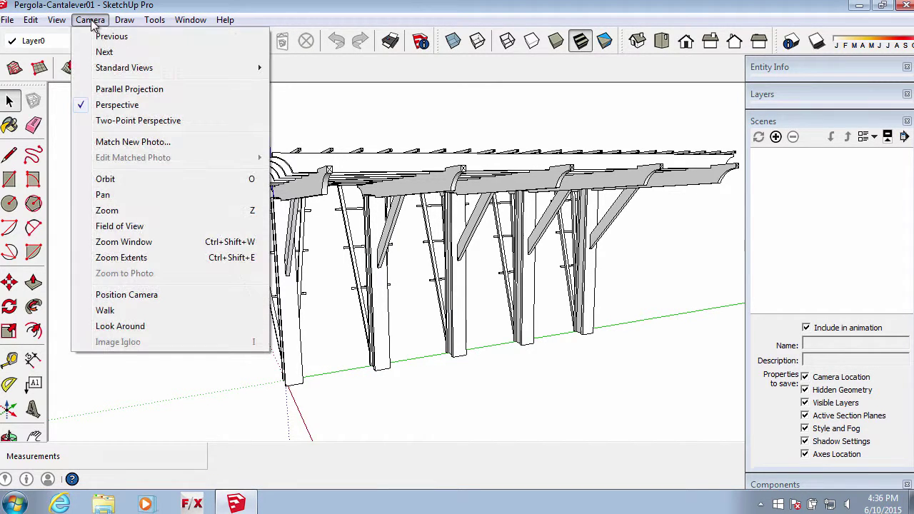
pyautogui.click(107, 92)
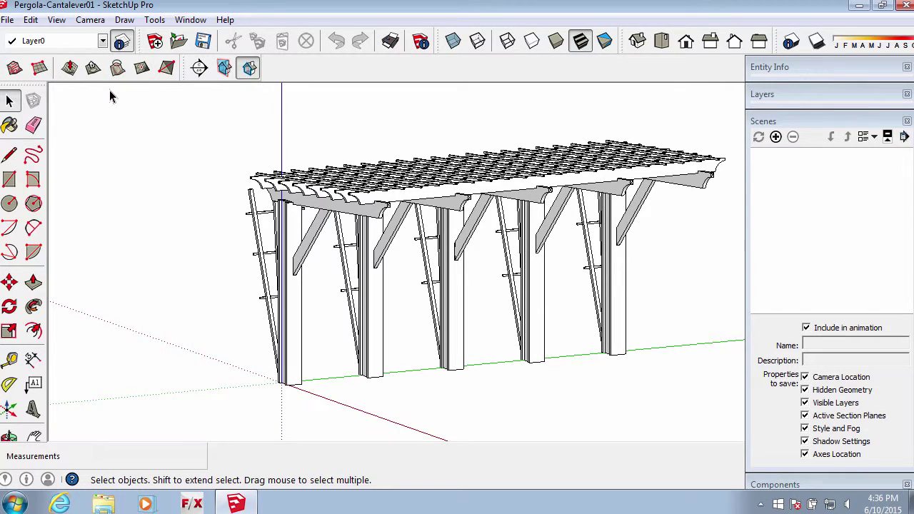
pyautogui.click(685, 43)
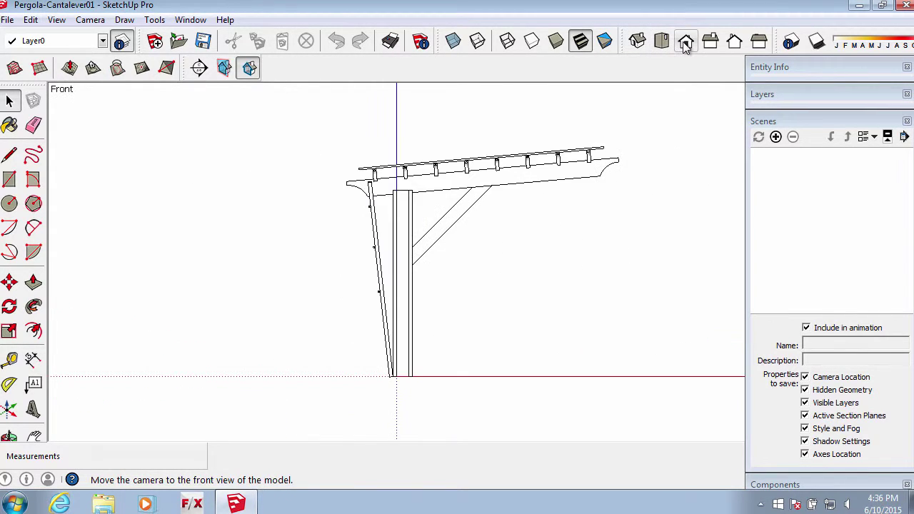
# - Add a scene from the current front view and name it SIDE
pyautogui.click(776, 136)
pyautogui.tripleClick(803, 343)
pyautogui.write('S')
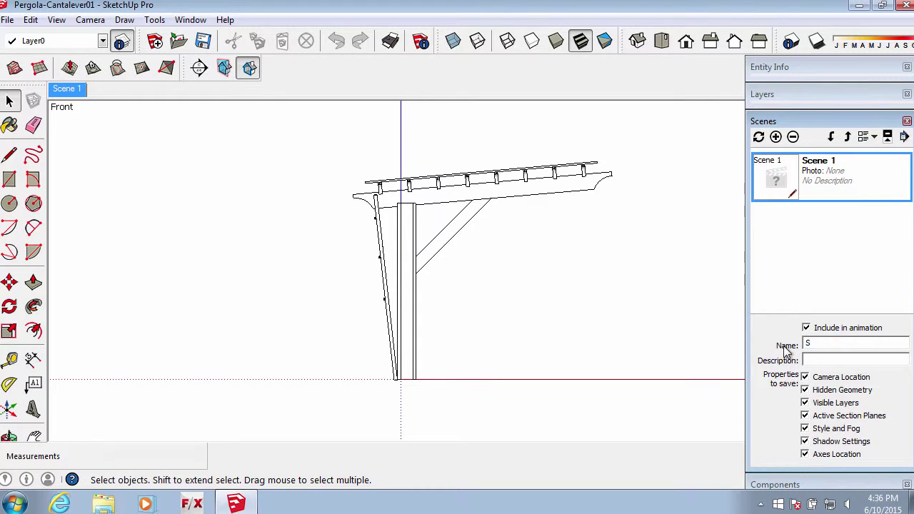
pyautogui.write('IDE')
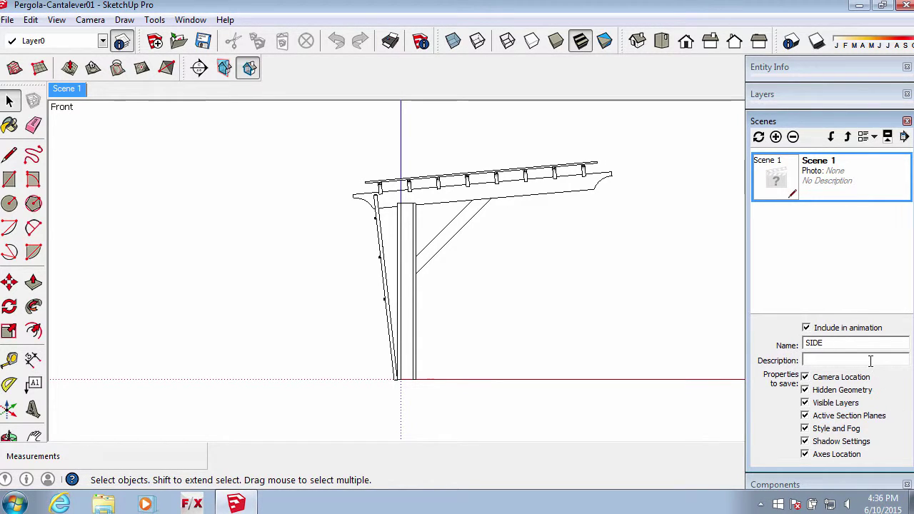
pyautogui.click(871, 361)
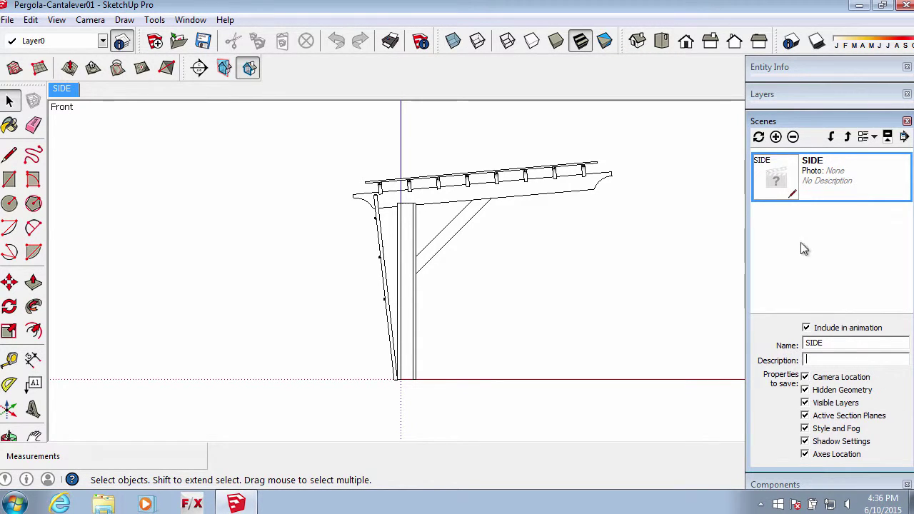
# - Switch to the Right view and add another scene, selecting its name to rename
pyautogui.click(710, 42)
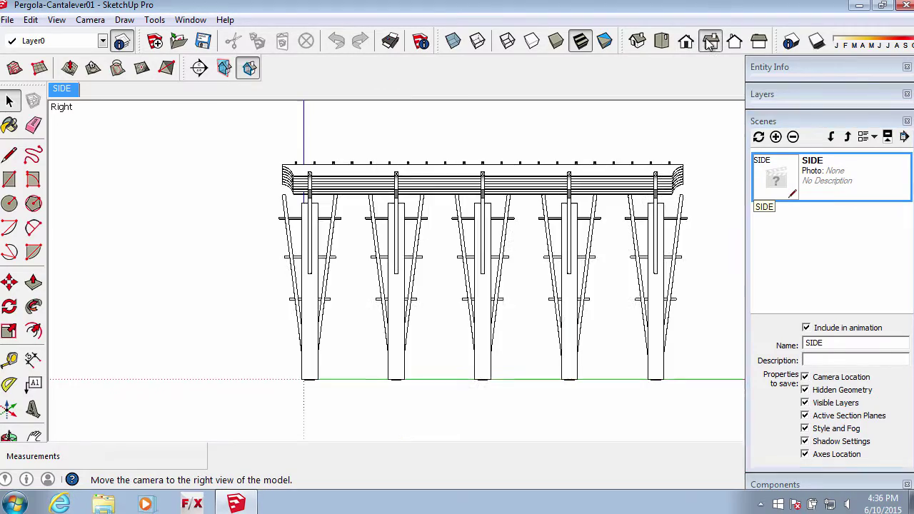
pyautogui.click(775, 136)
pyautogui.moveTo(854, 343); pyautogui.dragTo(786, 345)
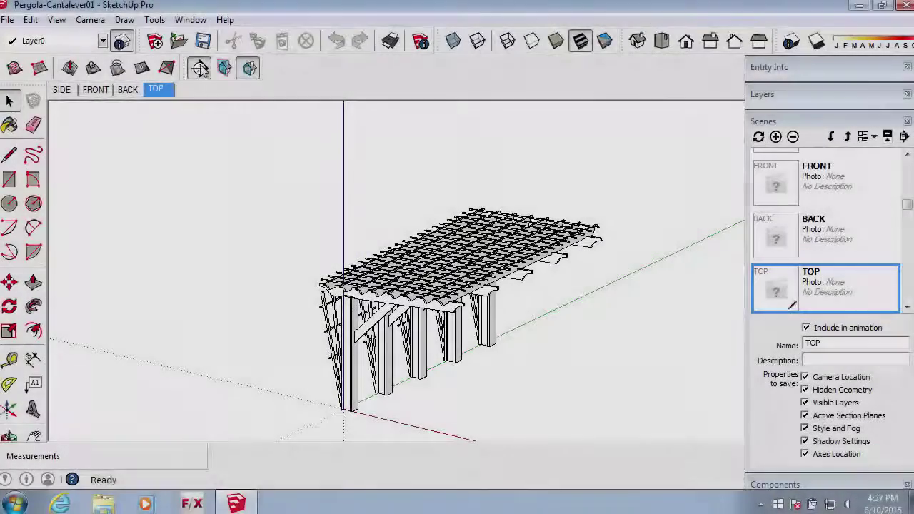
# - Place a section plane on the post face
pyautogui.click(201, 68)
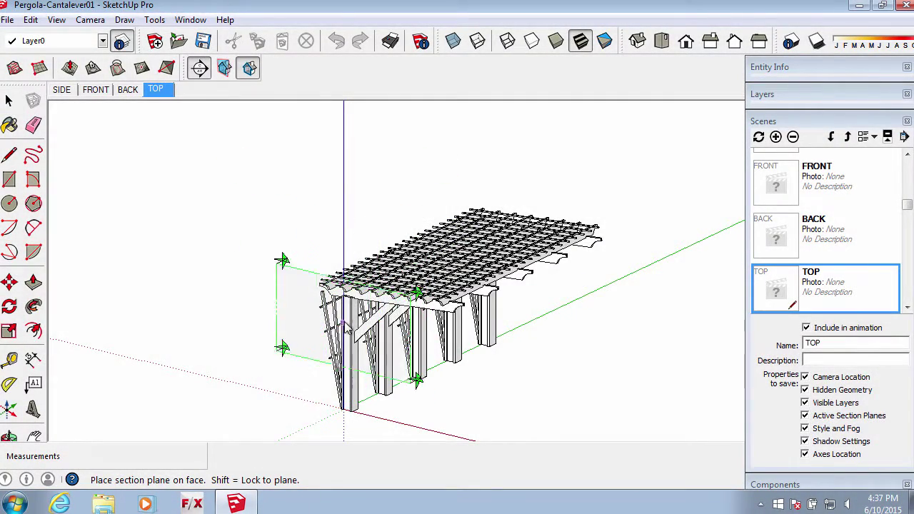
pyautogui.scroll(2, 347, 328)
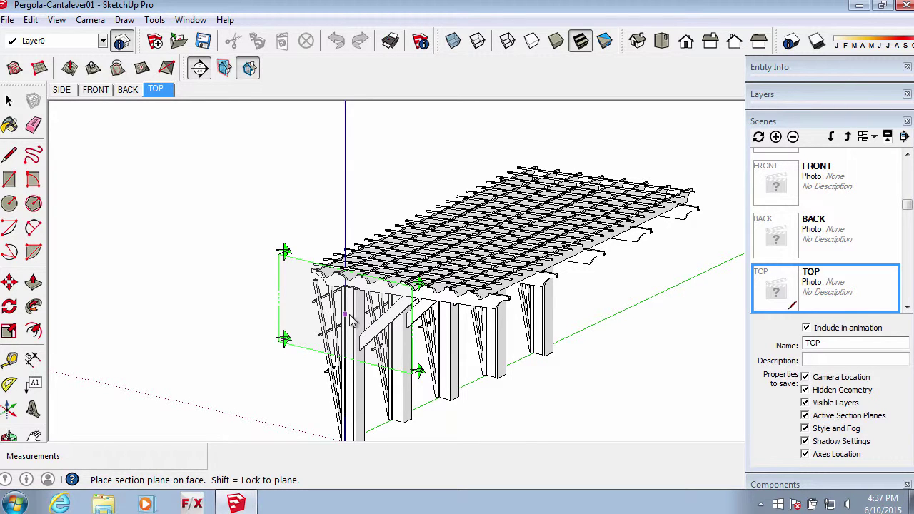
pyautogui.click(350, 322)
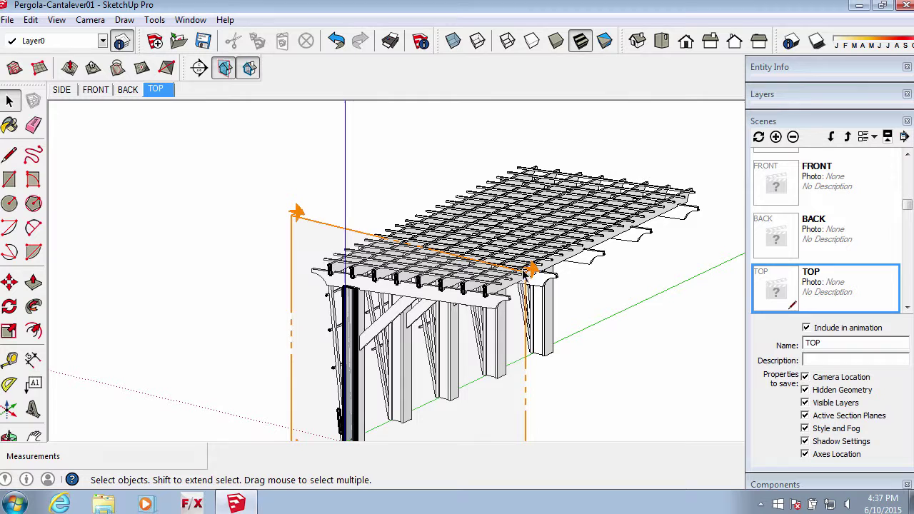
# - Move the section plane 2.08m through the cantilever and align the view to it
pyautogui.press('m')
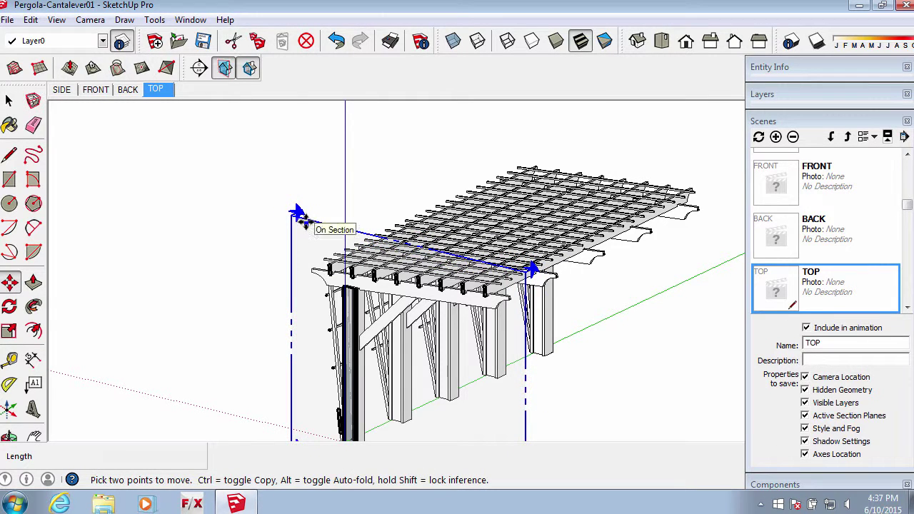
pyautogui.moveTo(298, 215); pyautogui.dragTo(380, 125)
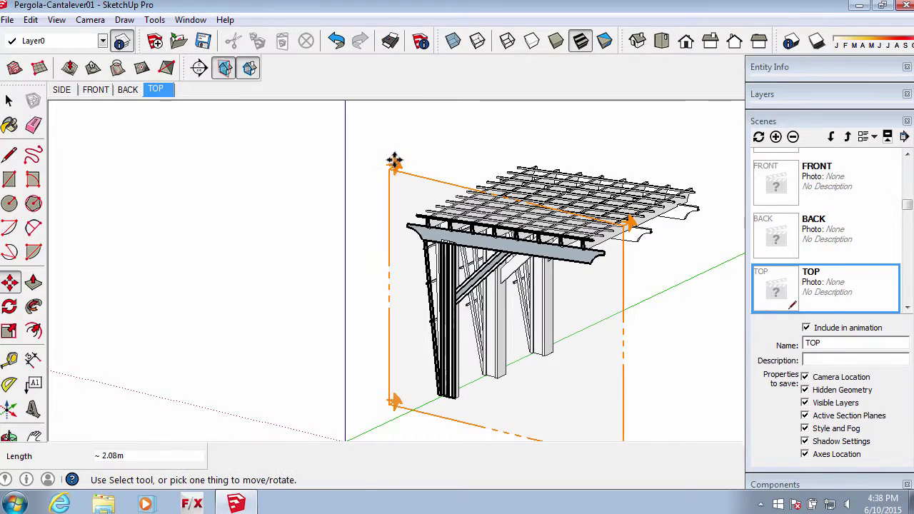
pyautogui.press('space')
pyautogui.rightClick(399, 190)
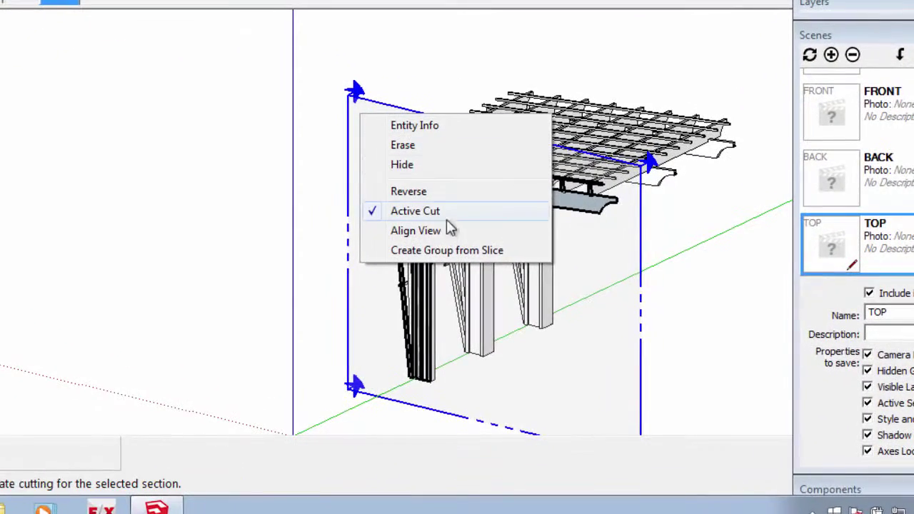
pyautogui.click(444, 230)
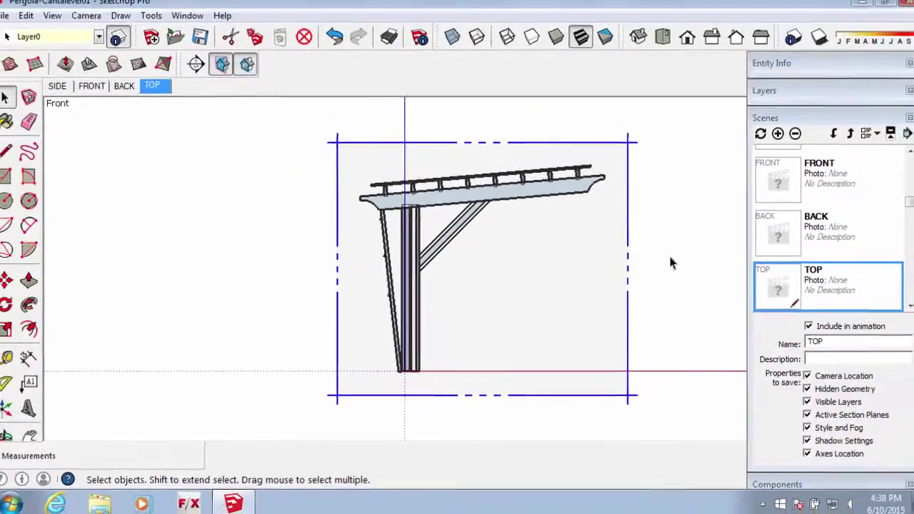
pyautogui.click(674, 259)
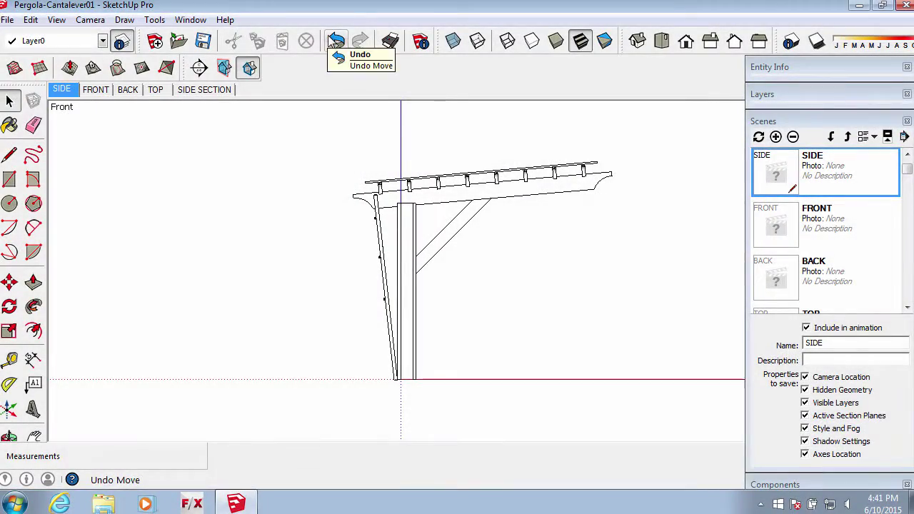
# - Start a 2D Graphic export as AutoCAD DWG and edit the file name to add -SIDE
pyautogui.click(7, 20)
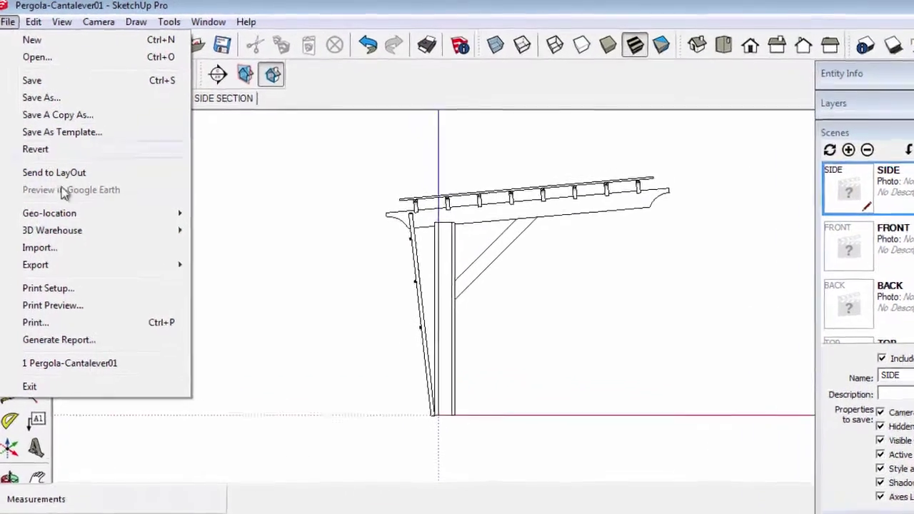
pyautogui.moveTo(57, 245)
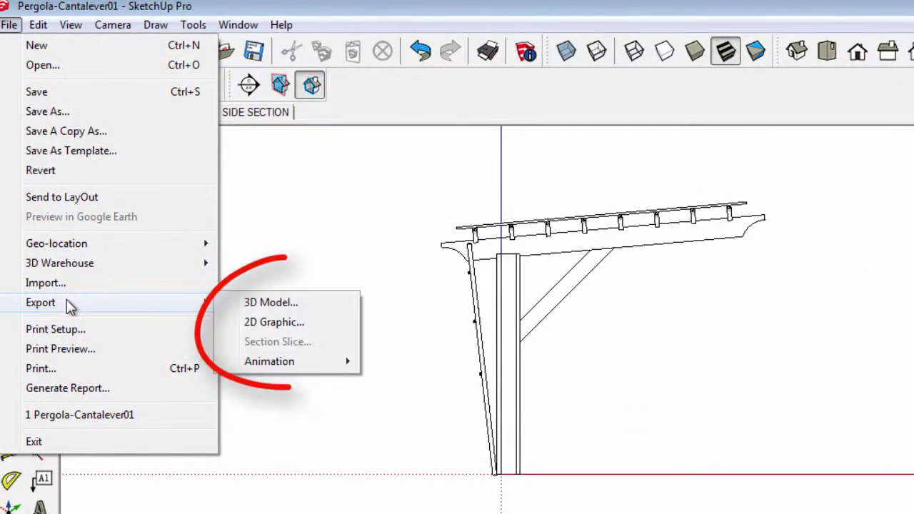
pyautogui.click(263, 322)
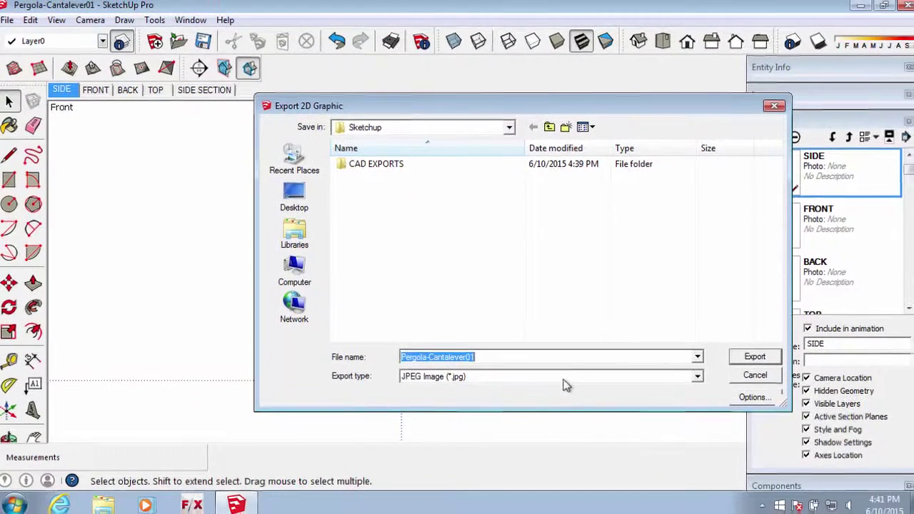
pyautogui.click(653, 435)
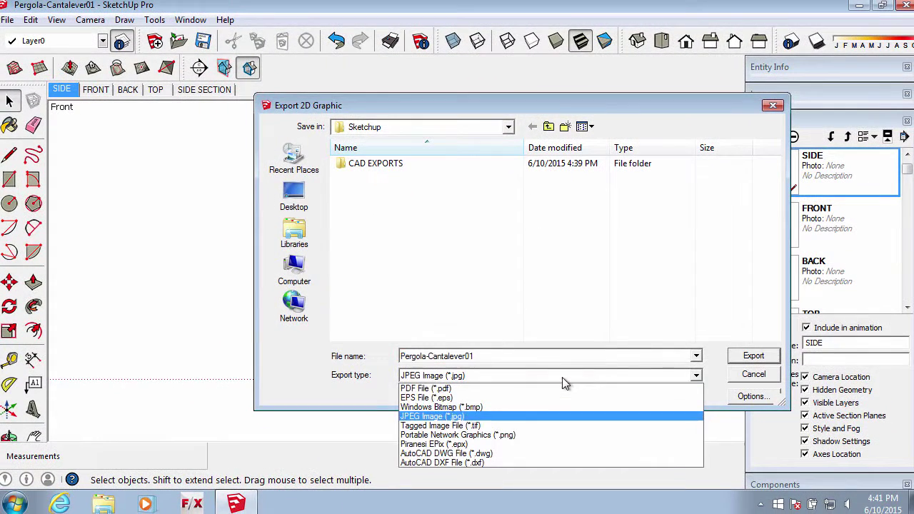
pyautogui.click(511, 454)
pyautogui.doubleClick(475, 356)
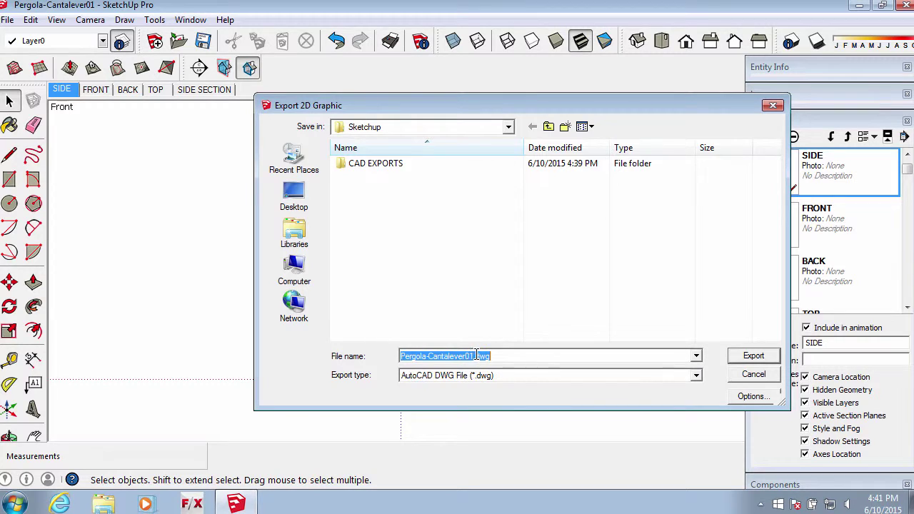
pyautogui.click(472, 355)
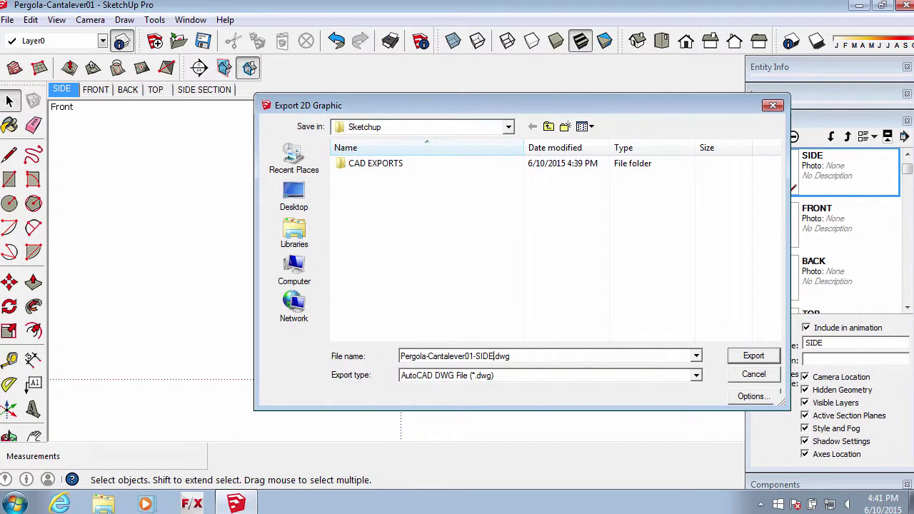
# - Set the DWG export options to AutoCAD 2010
pyautogui.click(752, 397)
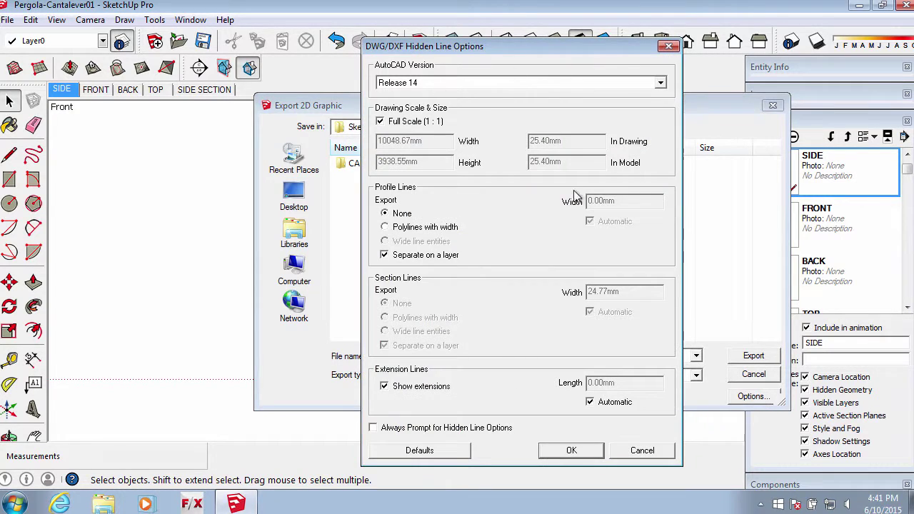
pyautogui.click(625, 83)
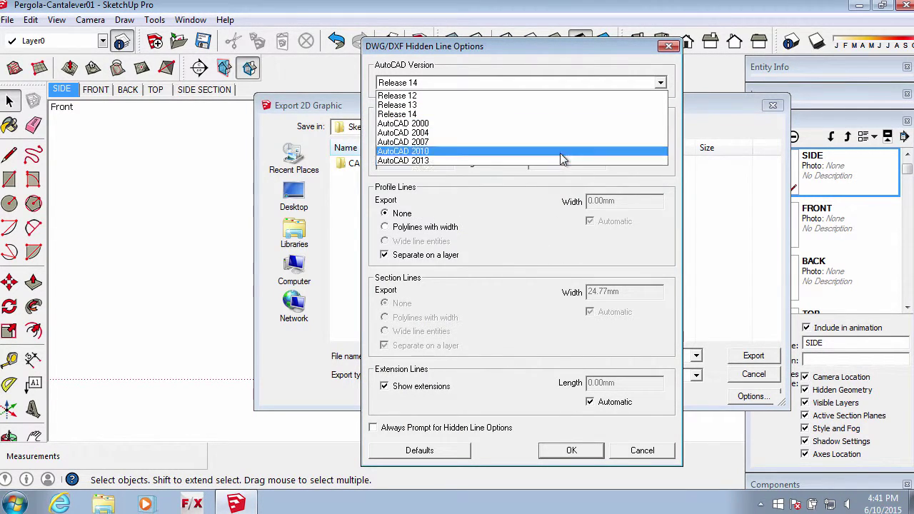
pyautogui.click(560, 152)
pyautogui.click(571, 451)
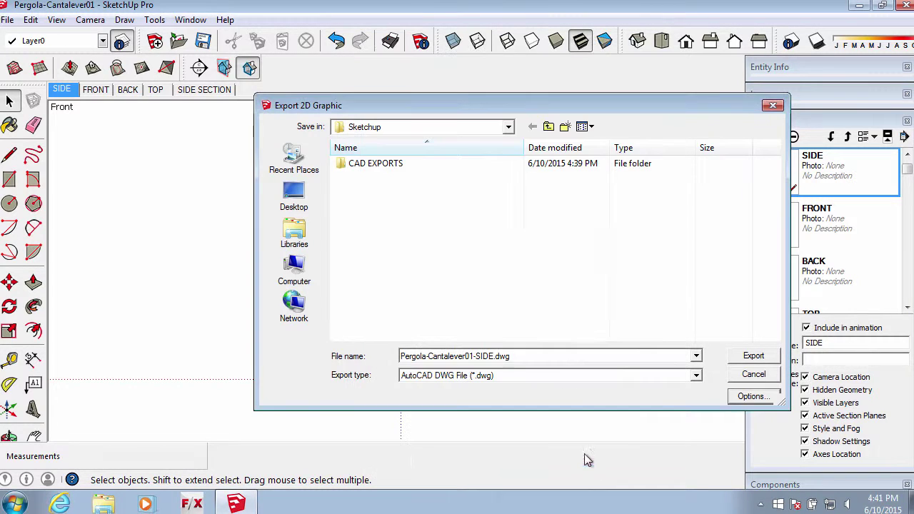
# - Export the SIDE scene into the CAD EXPORTS folder, then switch to the FRONT scene
pyautogui.doubleClick(417, 170)
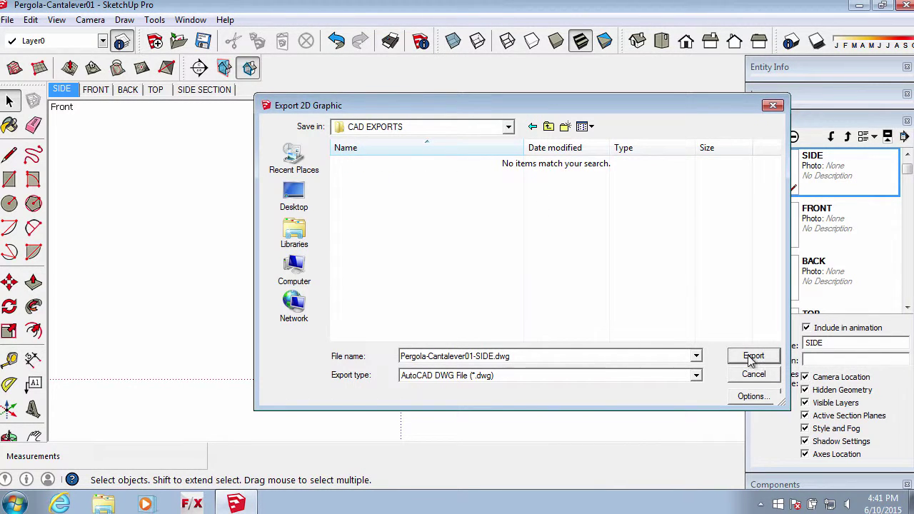
pyautogui.click(753, 356)
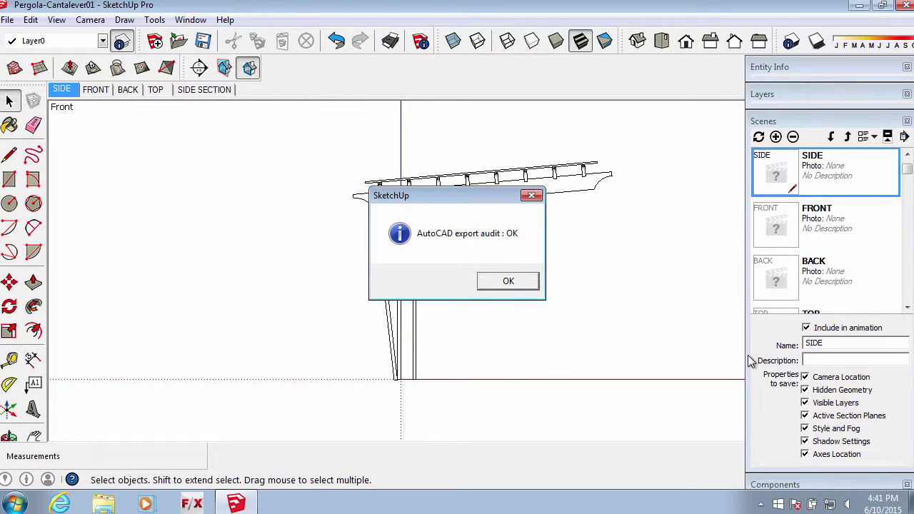
pyautogui.click(519, 284)
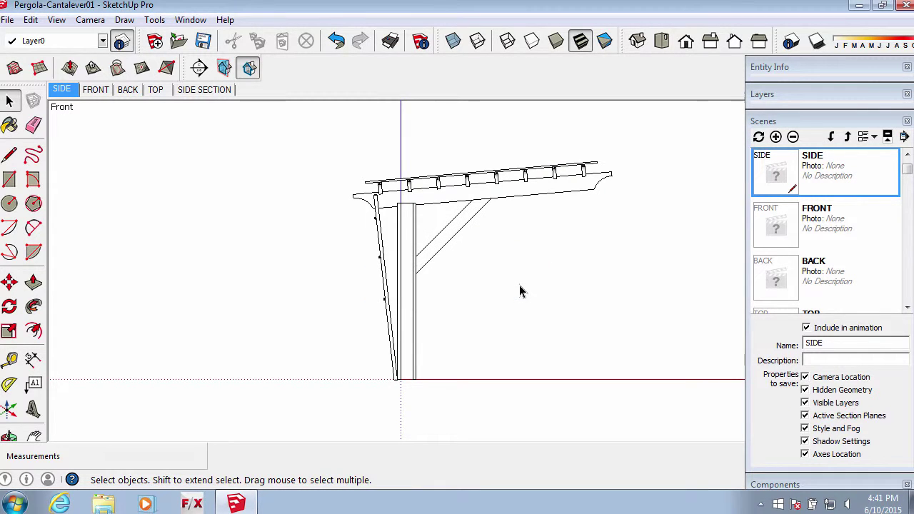
pyautogui.click(835, 229)
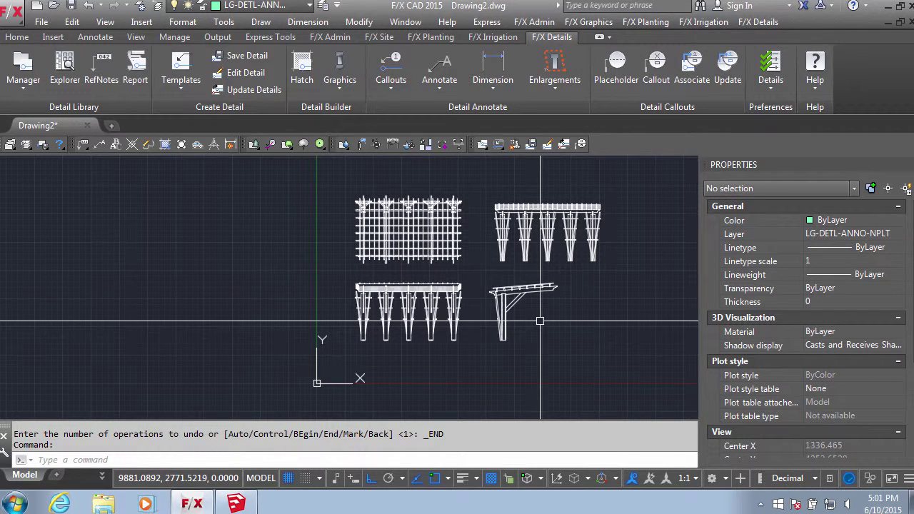
# - Place a 3B-size, 1:25 metric detail border around the four pergola views
pyautogui.click(181, 80)
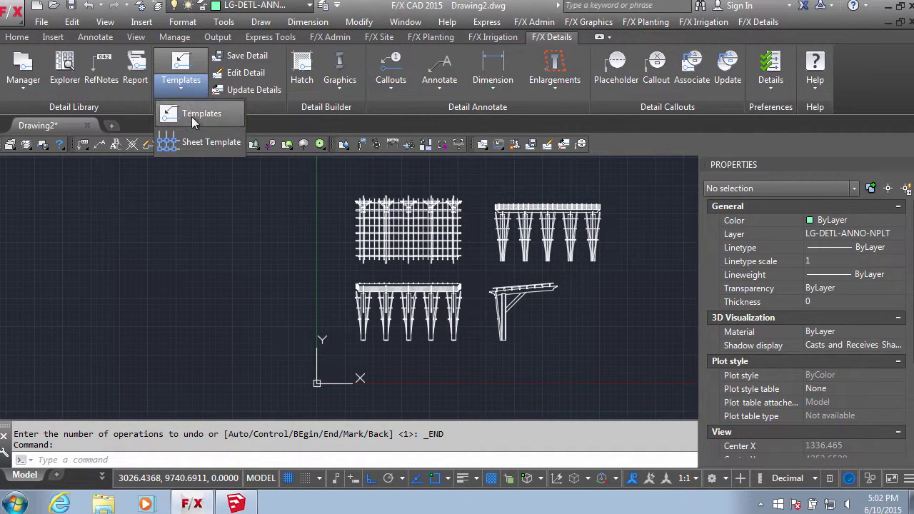
pyautogui.click(193, 116)
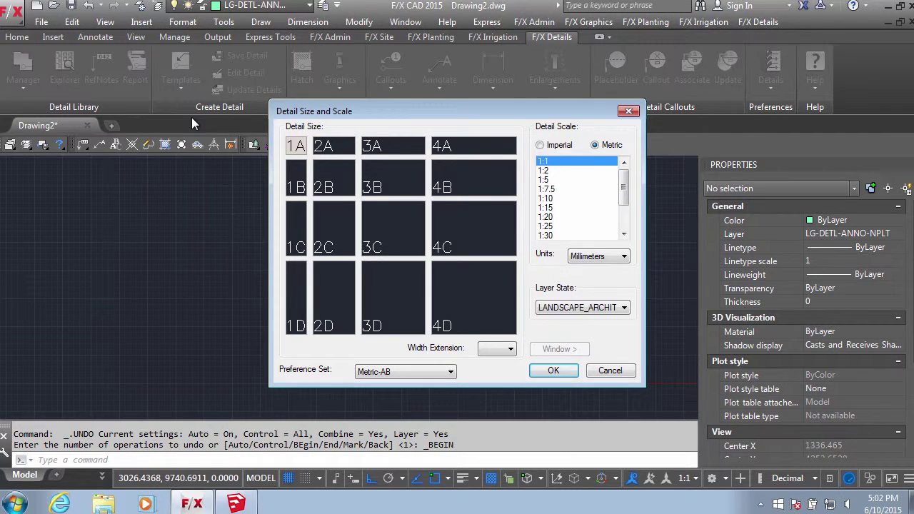
pyautogui.click(375, 184)
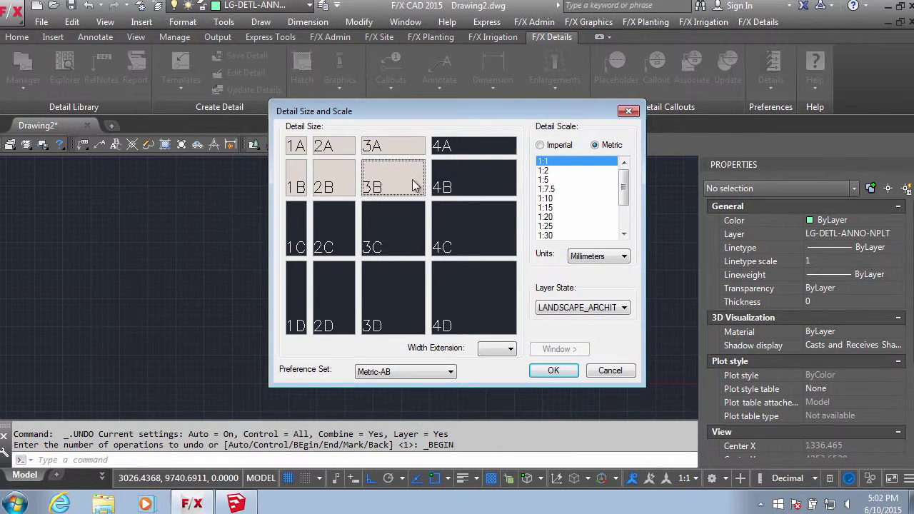
pyautogui.click(547, 227)
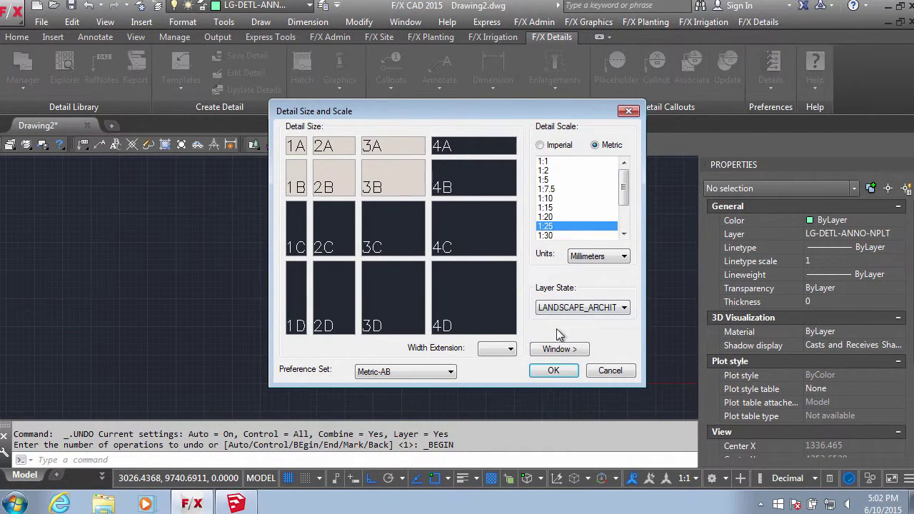
pyautogui.click(552, 371)
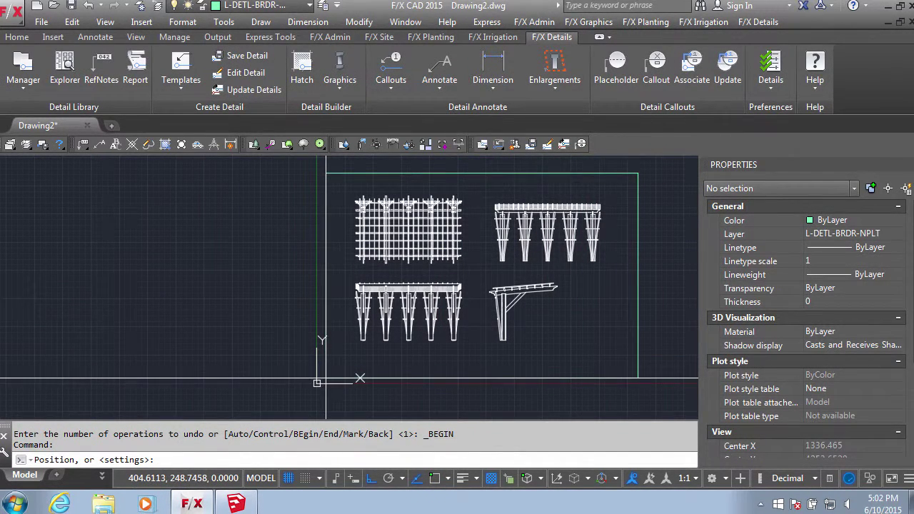
pyautogui.click(324, 379)
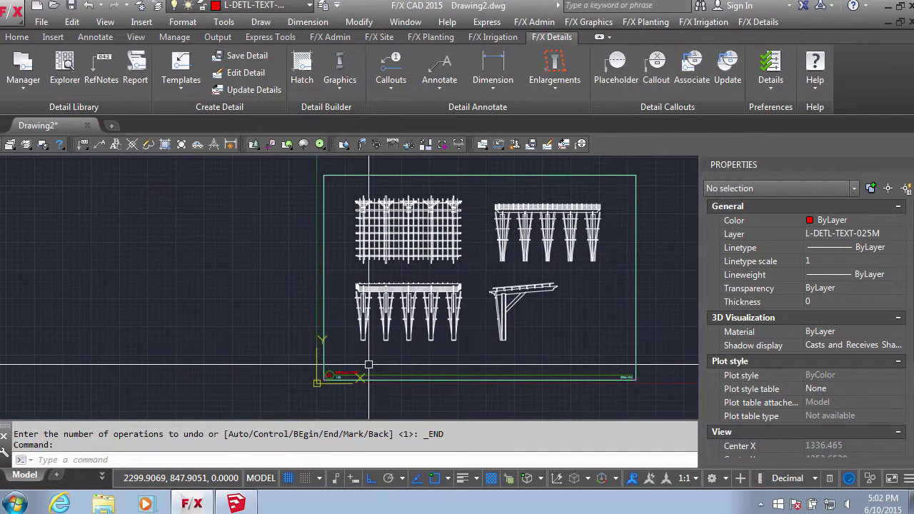
pyautogui.moveTo(375, 374)
pyautogui.mouseDown(button='middle')
pyautogui.moveTo(383, 363)
pyautogui.moveTo(342, 359)
pyautogui.mouseUp(button='middle')
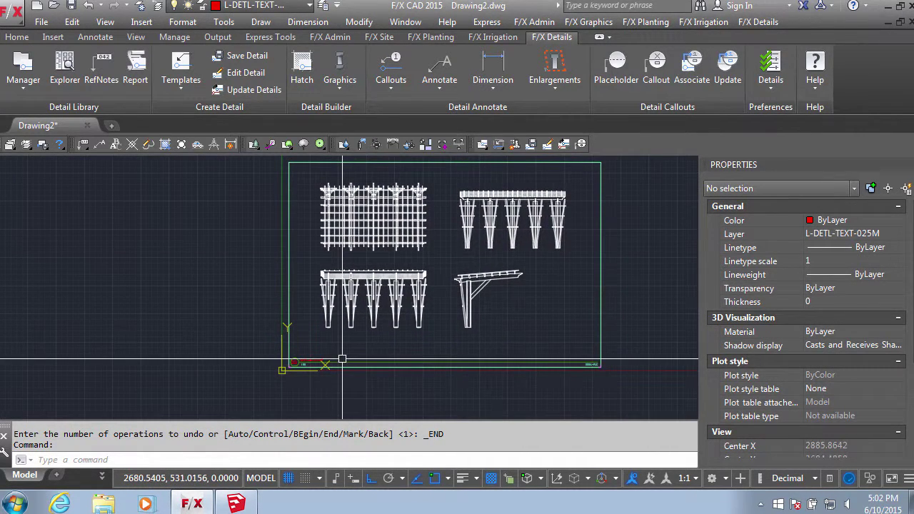
# - Load the [DETAILS] layer state from the LANDSCAPE_ARCHITECTURE set in F/X Admin
pyautogui.click(335, 38)
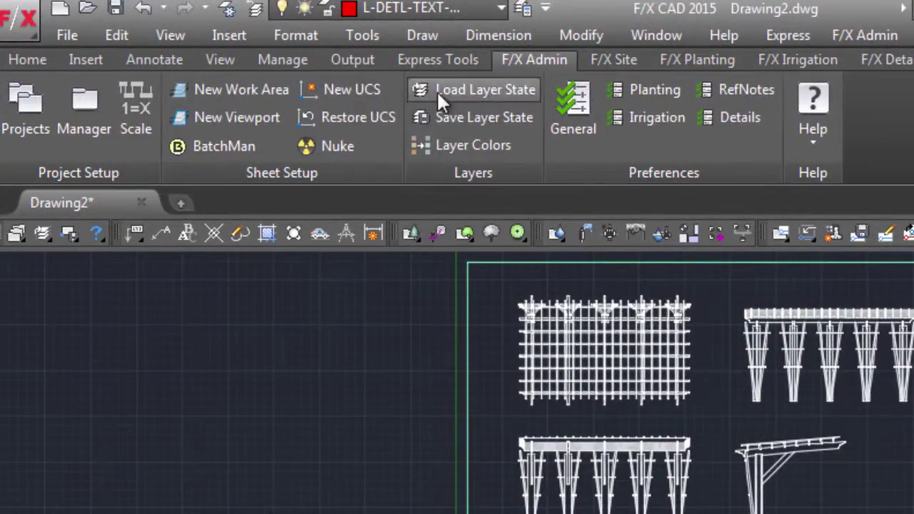
pyautogui.click(380, 78)
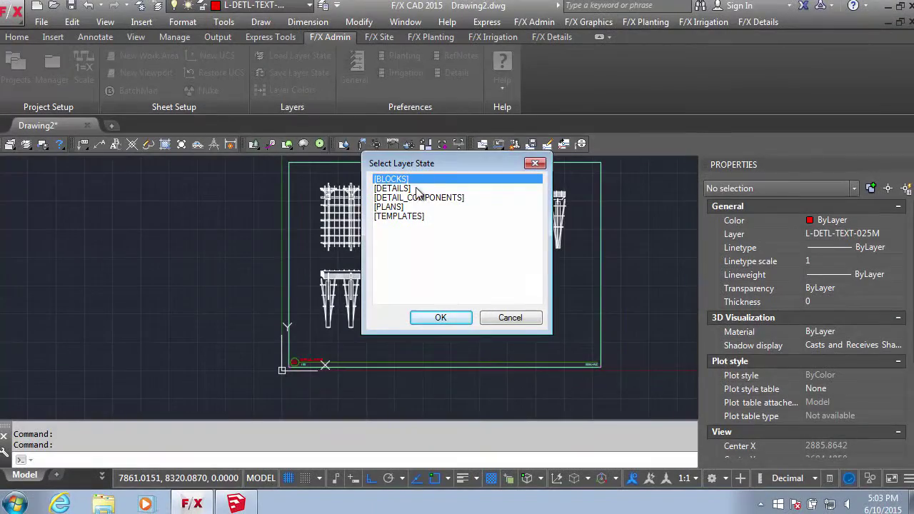
pyautogui.click(400, 188)
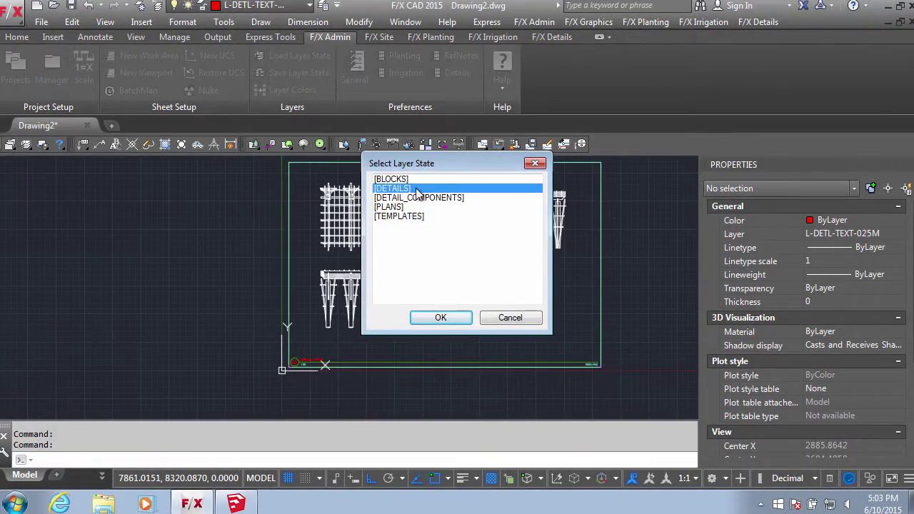
pyautogui.click(443, 317)
pyautogui.click(442, 318)
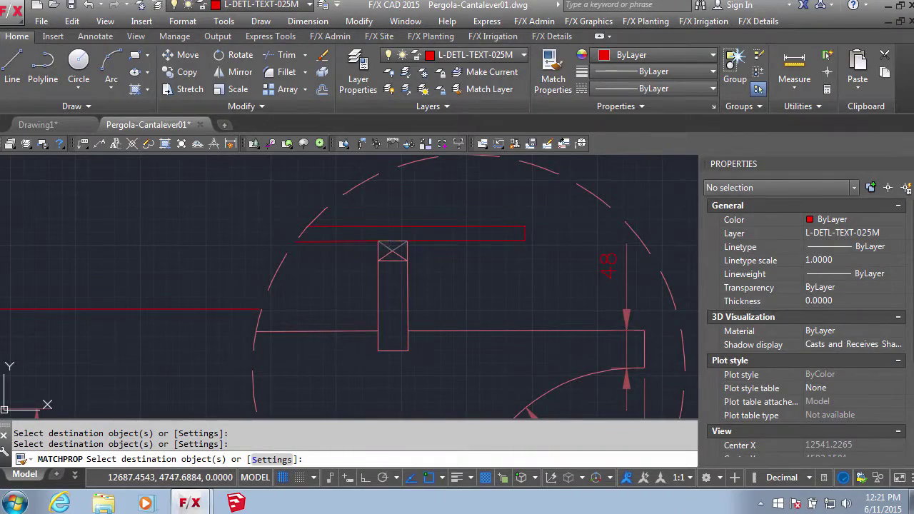
# - End MATCHPROP and pan and zoom across the finished pergola detail sheet
pyautogui.scroll(-5, 401, 255)
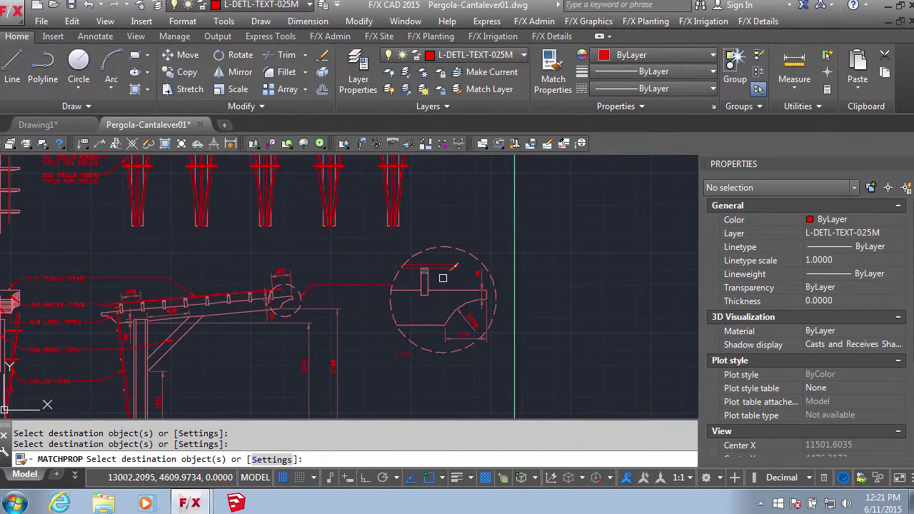
pyautogui.moveTo(427, 327); pyautogui.dragTo(627, 292, button='middle')
pyautogui.scroll(-4, 440, 248)
pyautogui.scroll(3, 440, 248)
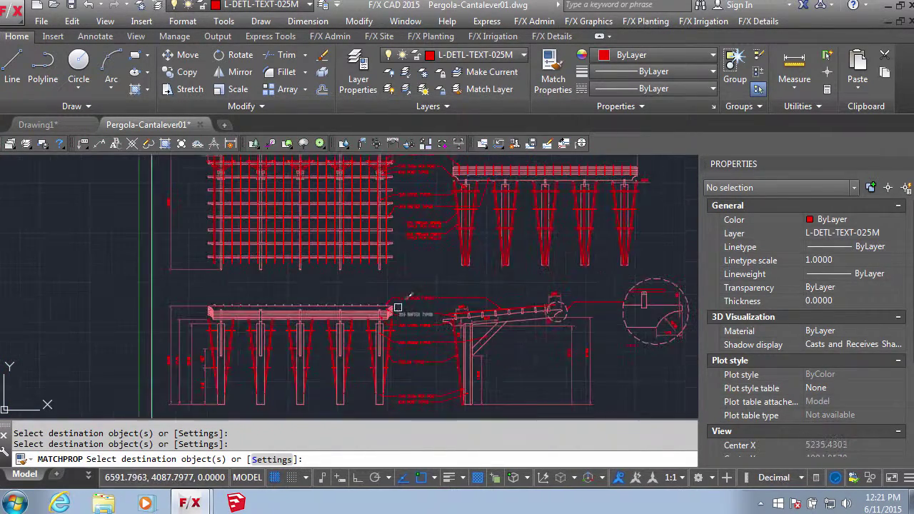
pyautogui.moveTo(350, 258); pyautogui.dragTo(427, 296, button='middle')
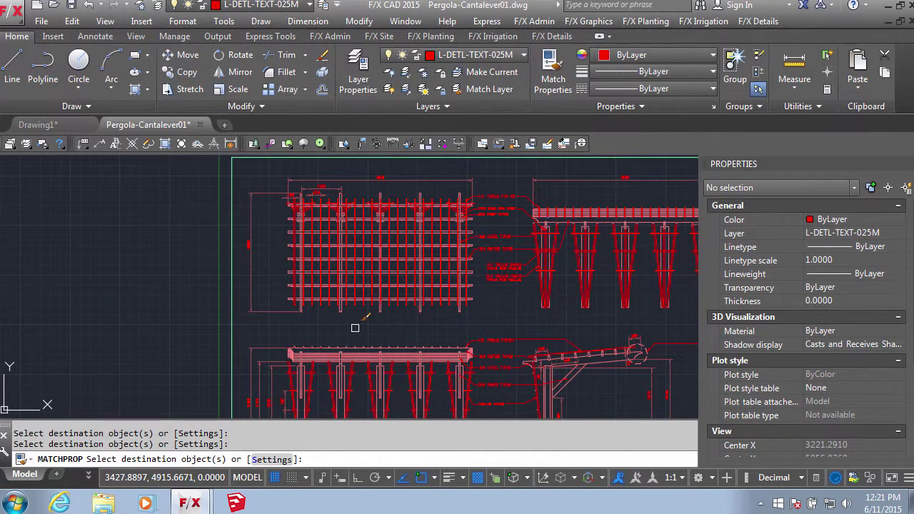
pyautogui.scroll(5, 345, 218)
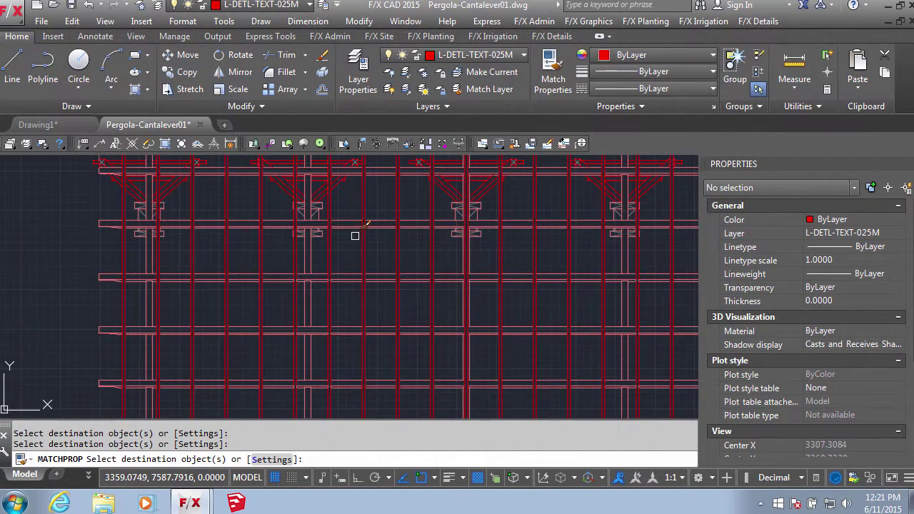
pyautogui.scroll(-2, 355, 235)
pyautogui.press('Escape')
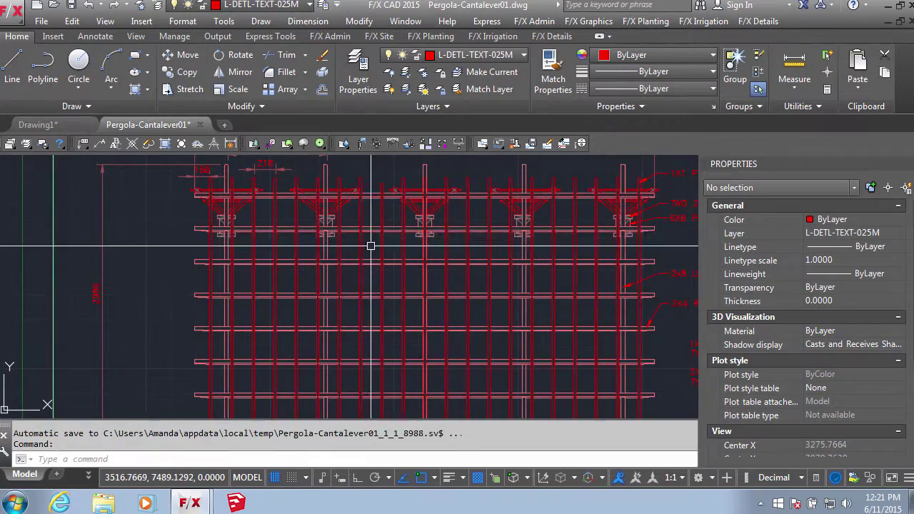
pyautogui.scroll(-4, 369, 245)
pyautogui.moveTo(475, 310)
pyautogui.mouseDown(button='middle')
pyautogui.moveTo(363, 224)
pyautogui.moveTo(475, 283)
pyautogui.moveTo(495, 284)
pyautogui.mouseUp(button='middle')
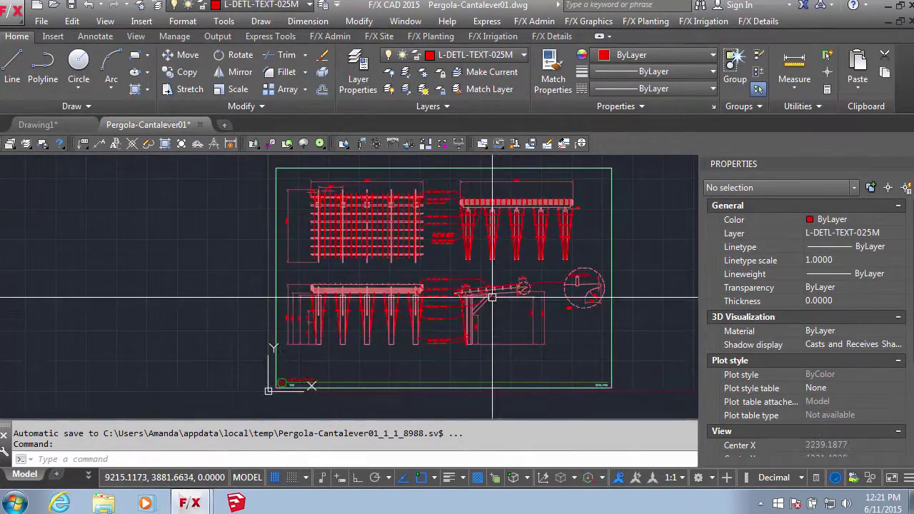